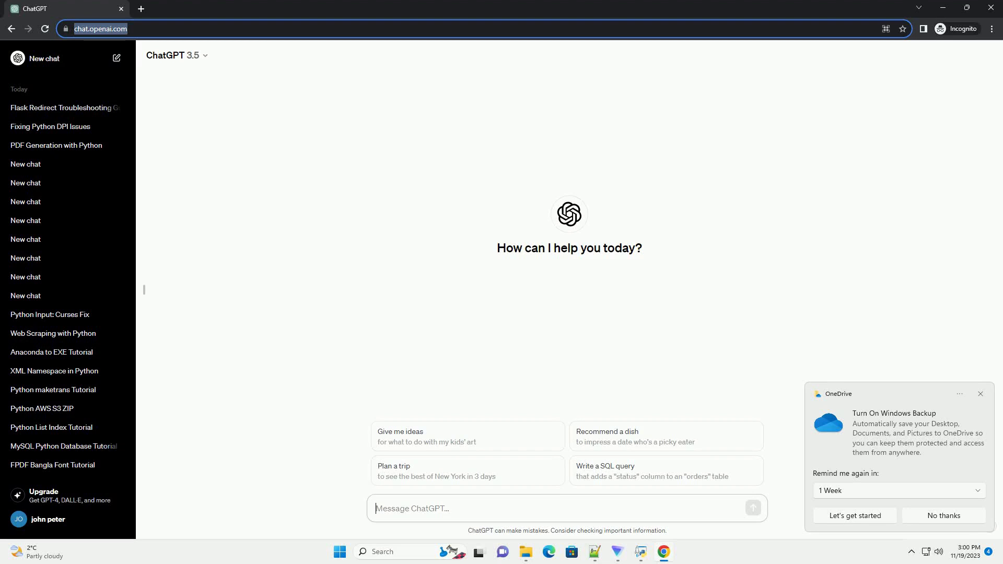
pyautogui.write('write an informative tutorial about Get Specific fields from Google Geocoding API in Python with code example')
# Step: Submit the request for a Python tutorial on extracting Google Geocoding API fields
pyautogui.press('Return')
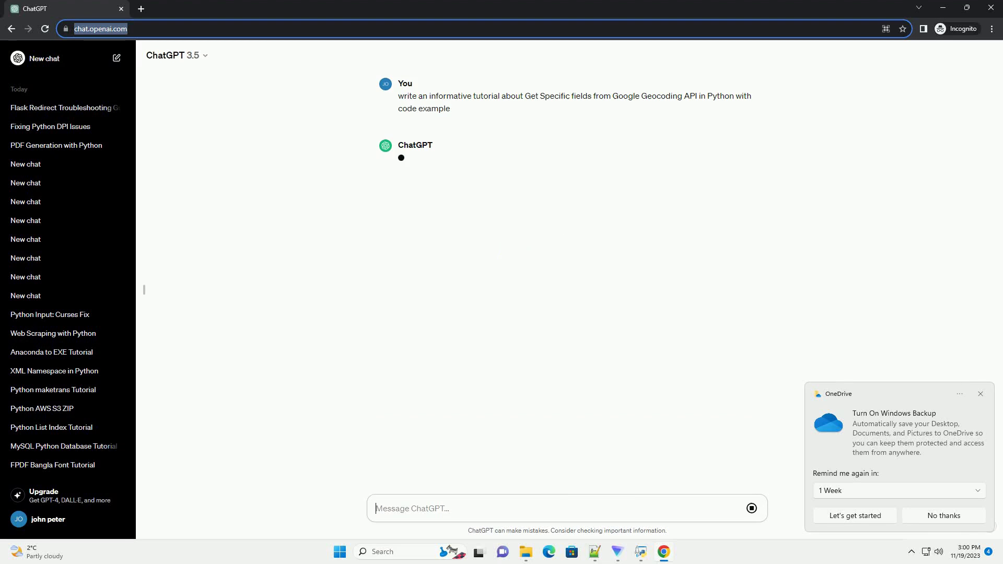